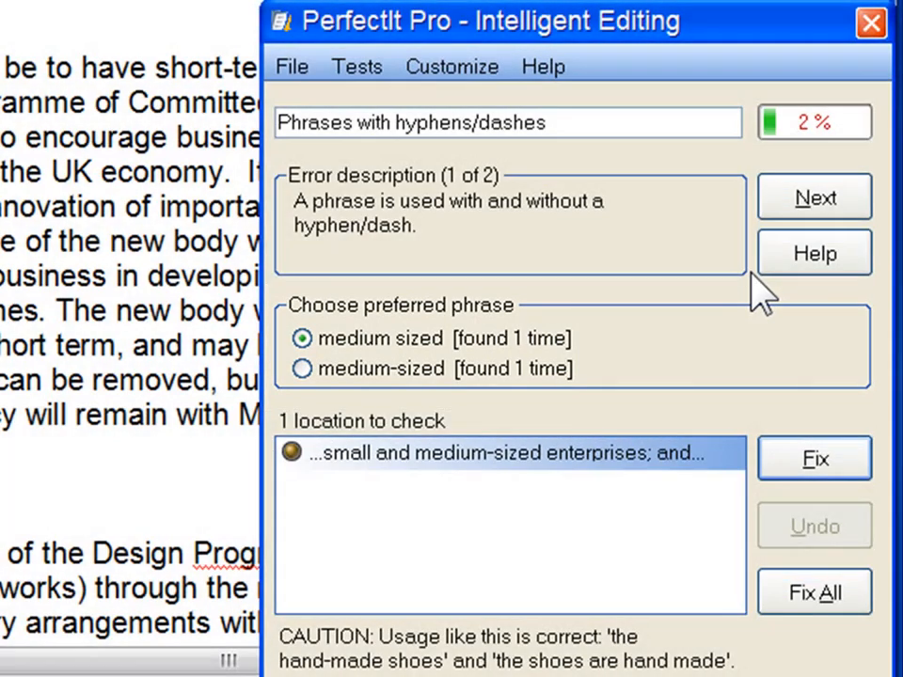
Customize the style so 'medium-sized' is always the preferred phrase, and acknowledge the confirmation.
left_click(471, 70)
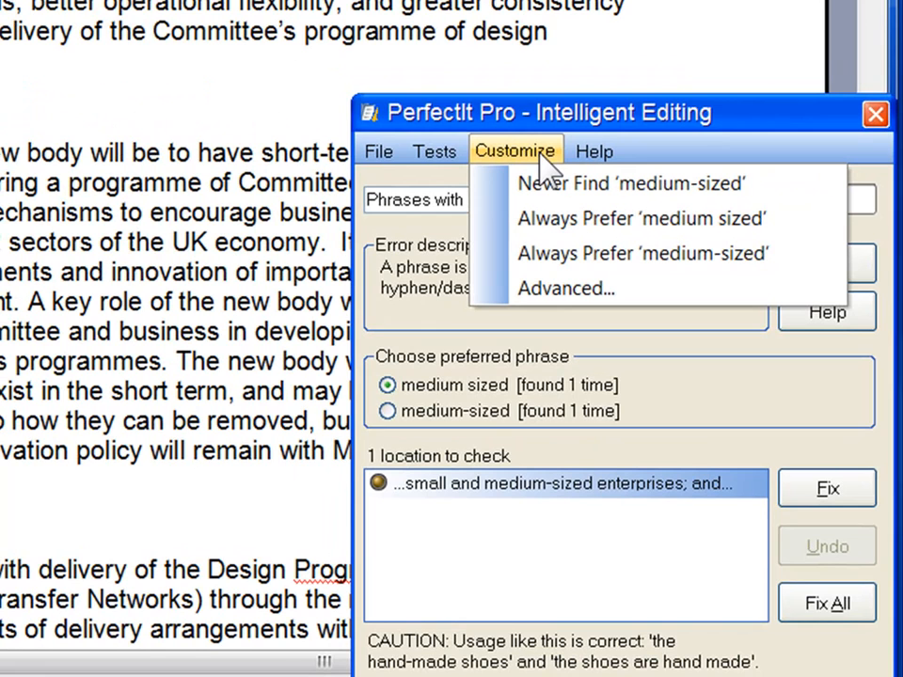
left_click(565, 264)
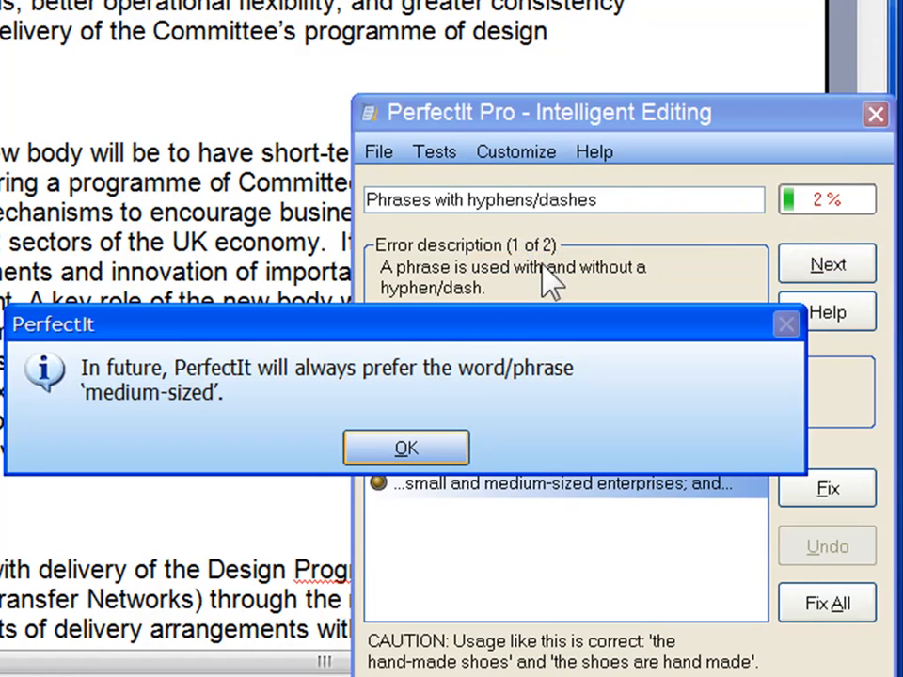
left_click(434, 457)
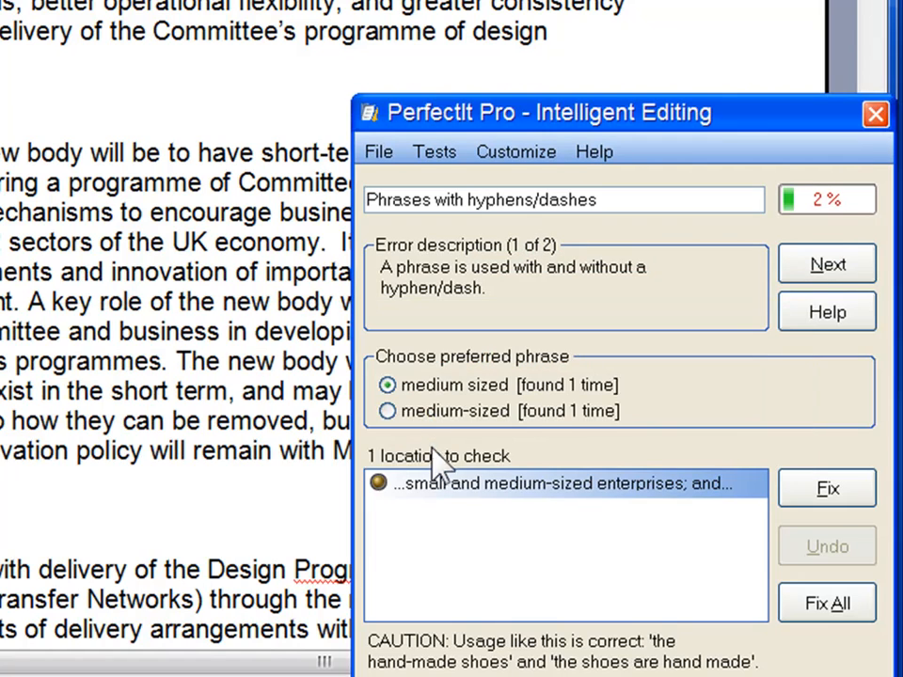
Advance to the next hyphenation error and set 'short-term' as a phrase that is never found.
left_click(800, 267)
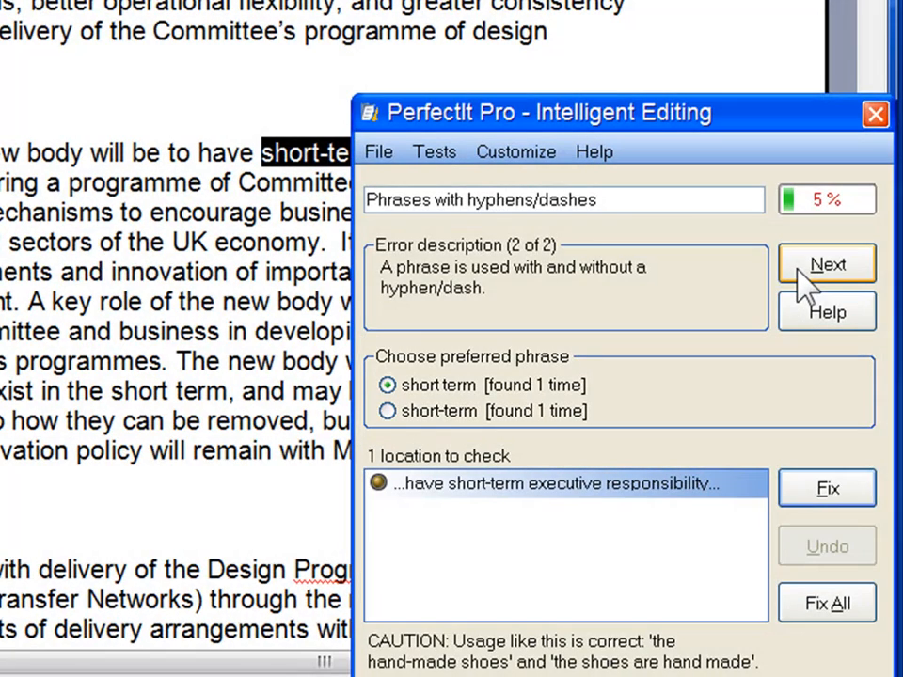
left_click(534, 158)
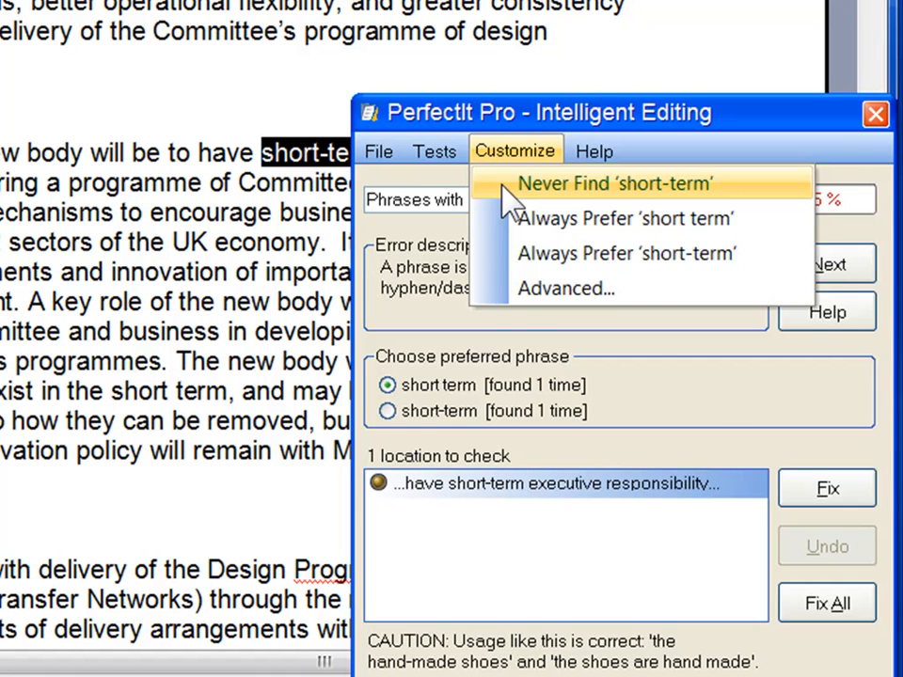
left_click(527, 184)
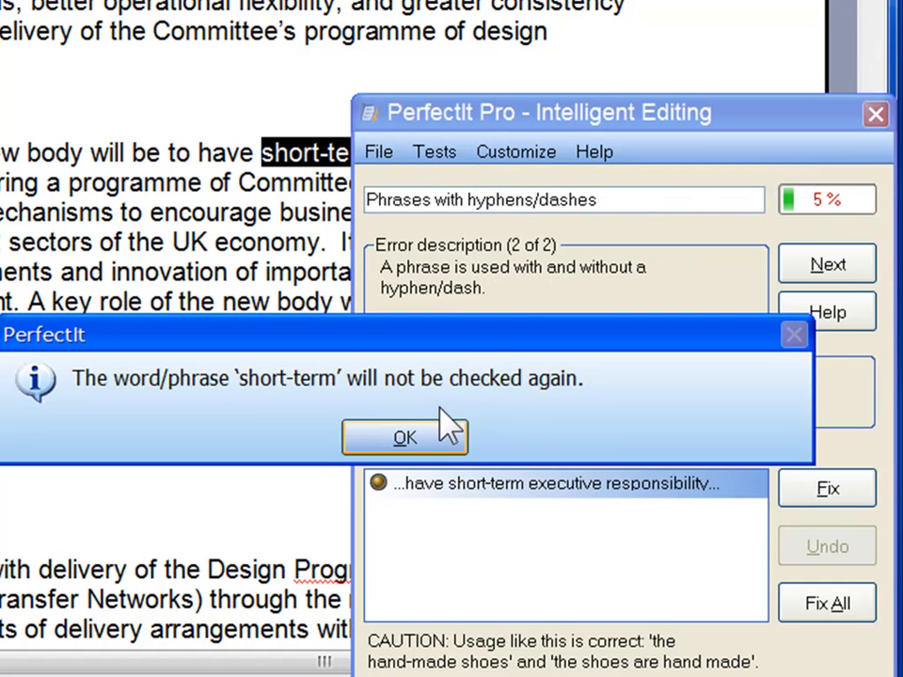
left_click(437, 440)
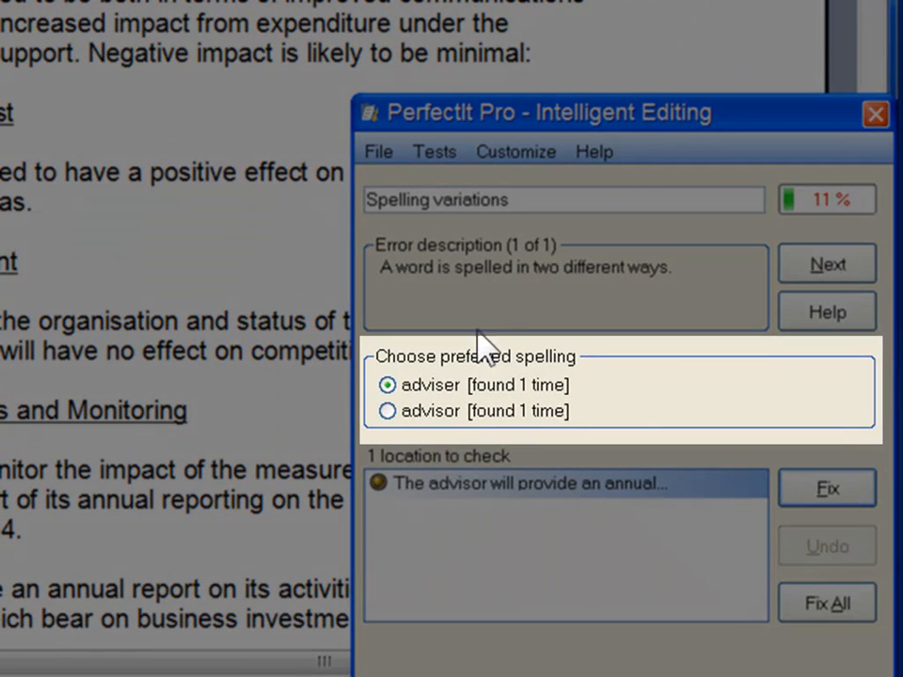
Customize the spelling variations check to always prefer 'advisor'.
left_click(509, 156)
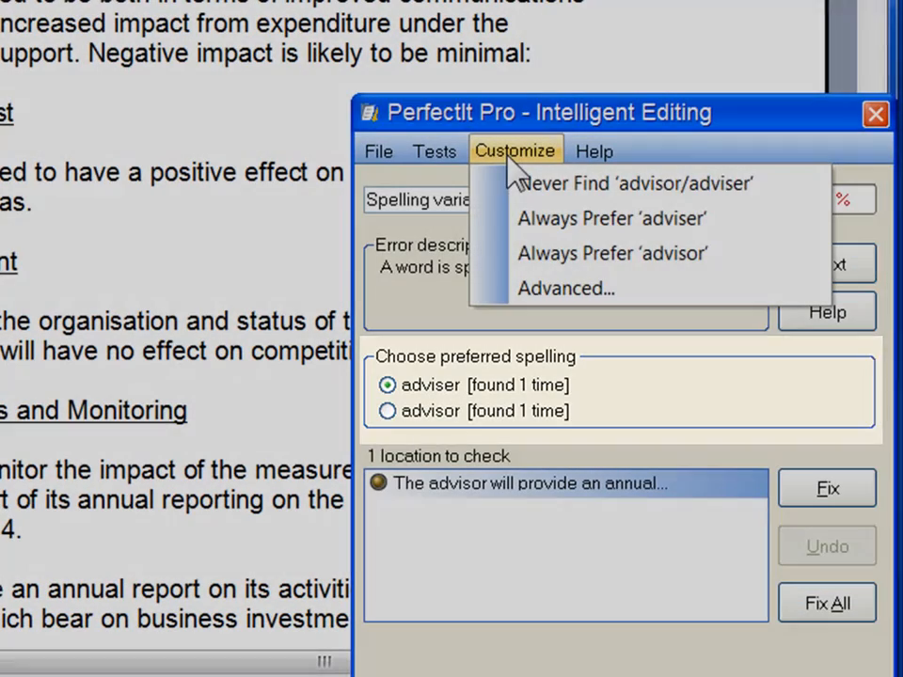
left_click(504, 256)
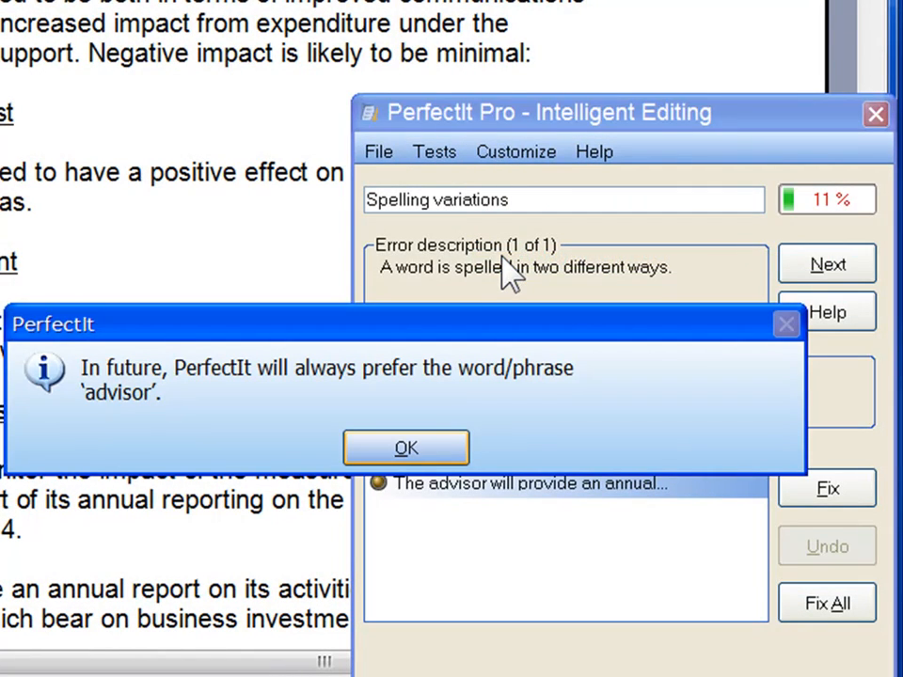
left_click(406, 449)
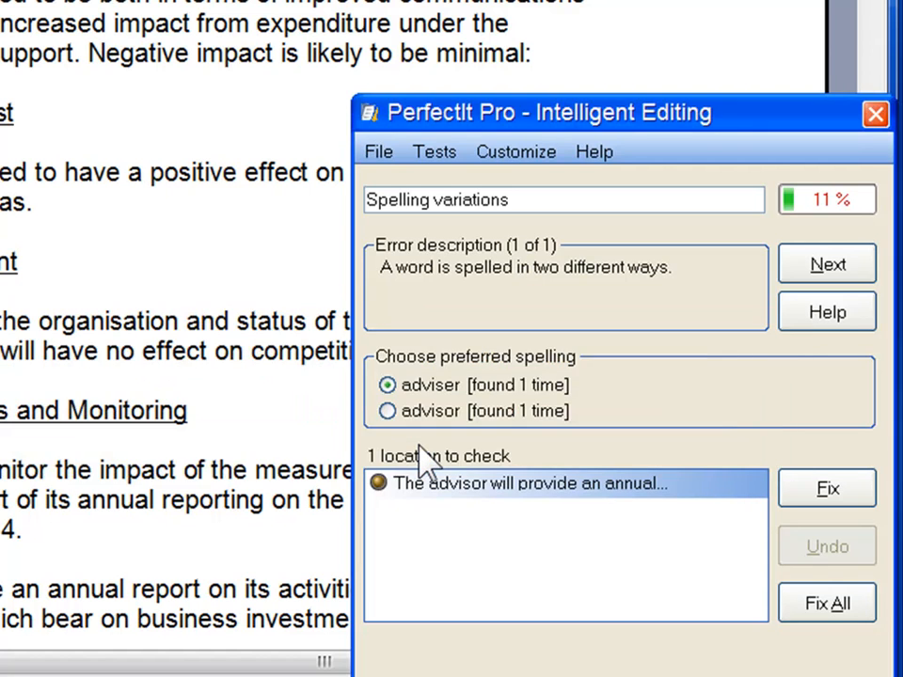
Move on to the numerical characters check and set it to always prefer words for 1 to 10.
left_click(804, 273)
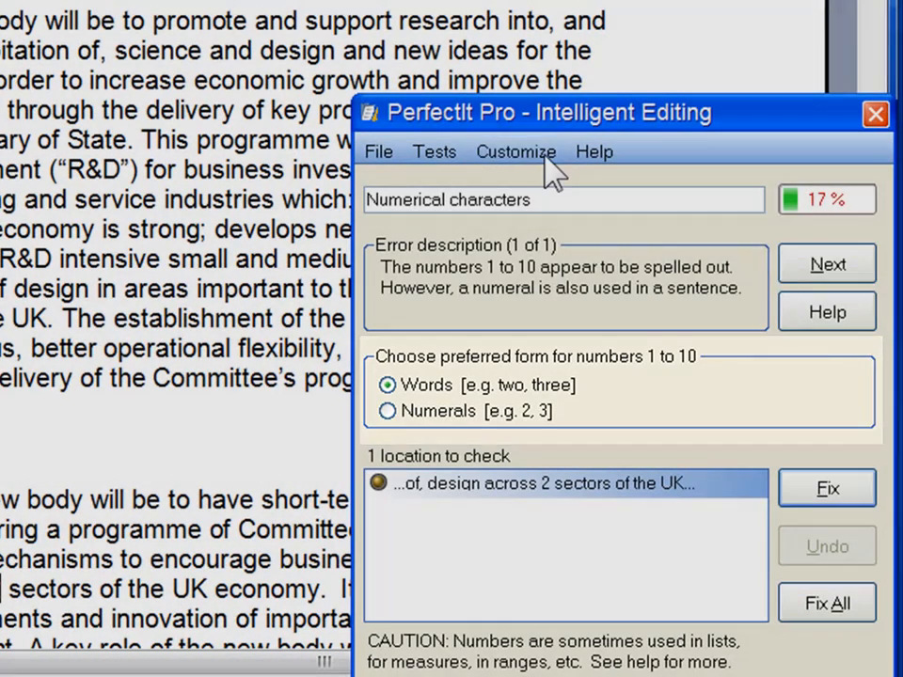
left_click(544, 164)
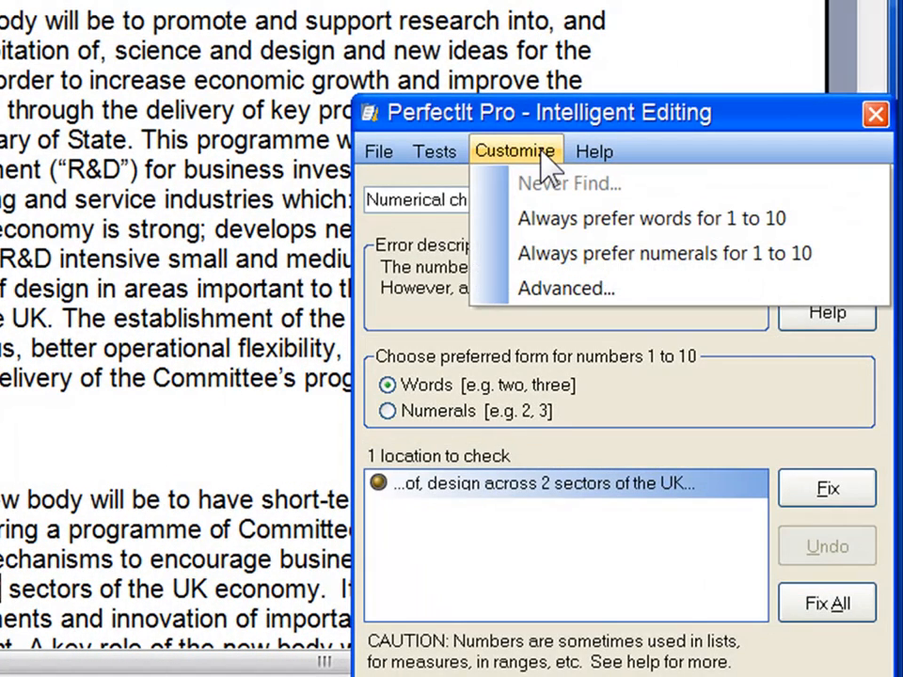
left_click(570, 221)
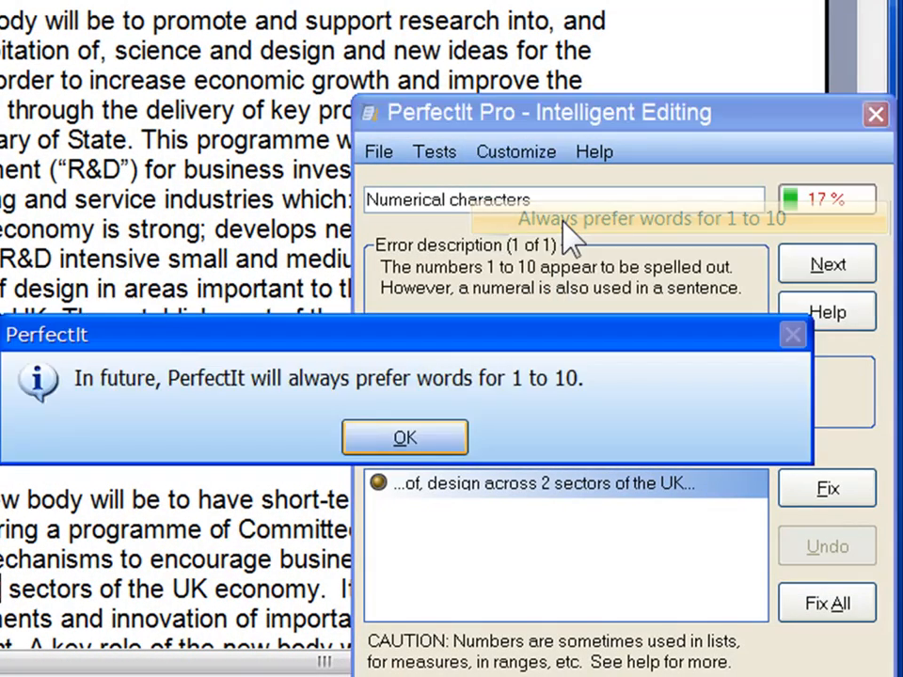
left_click(421, 435)
Restart the tests and advance through the hyphenation and spelling results to the numerical characters check.
left_click(446, 157)
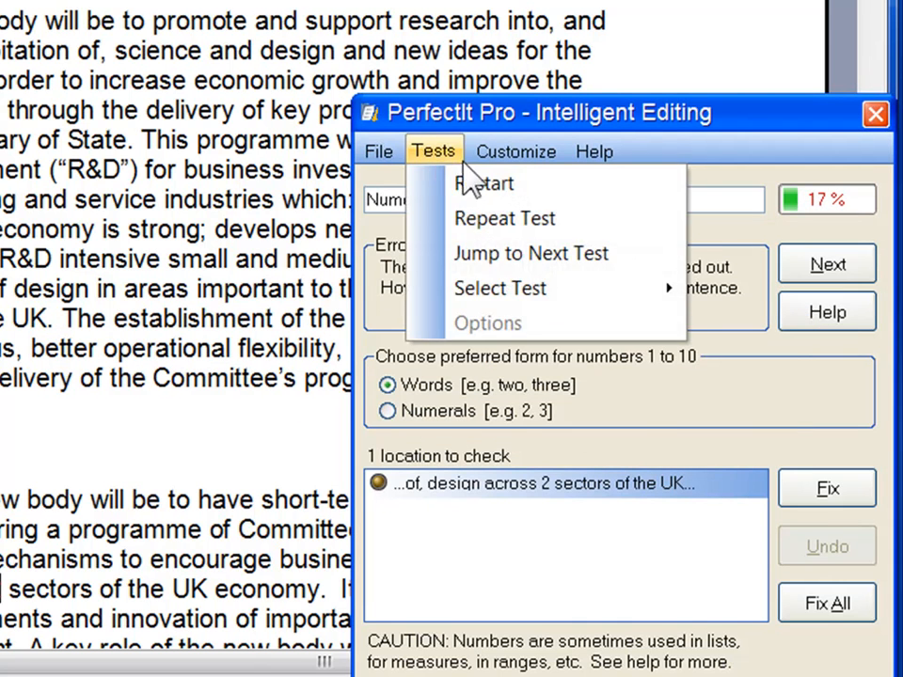
left_click(482, 182)
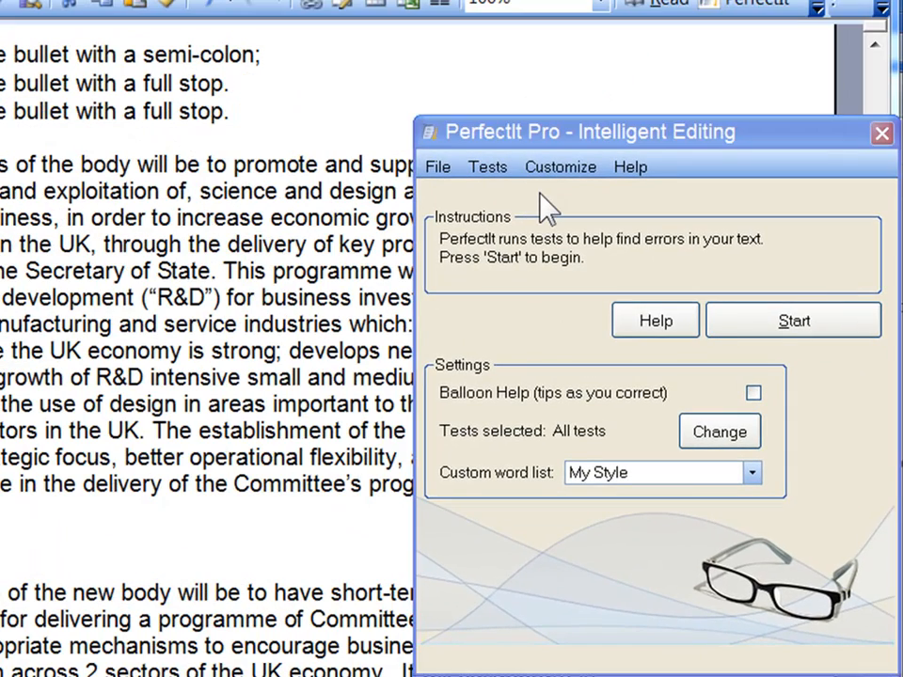
left_click(738, 318)
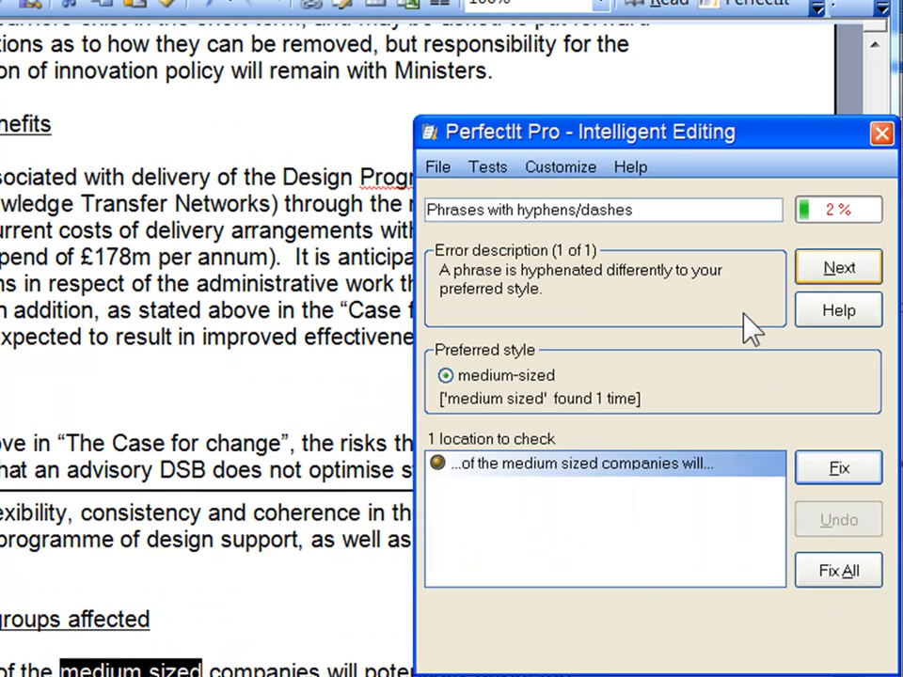
left_click(817, 273)
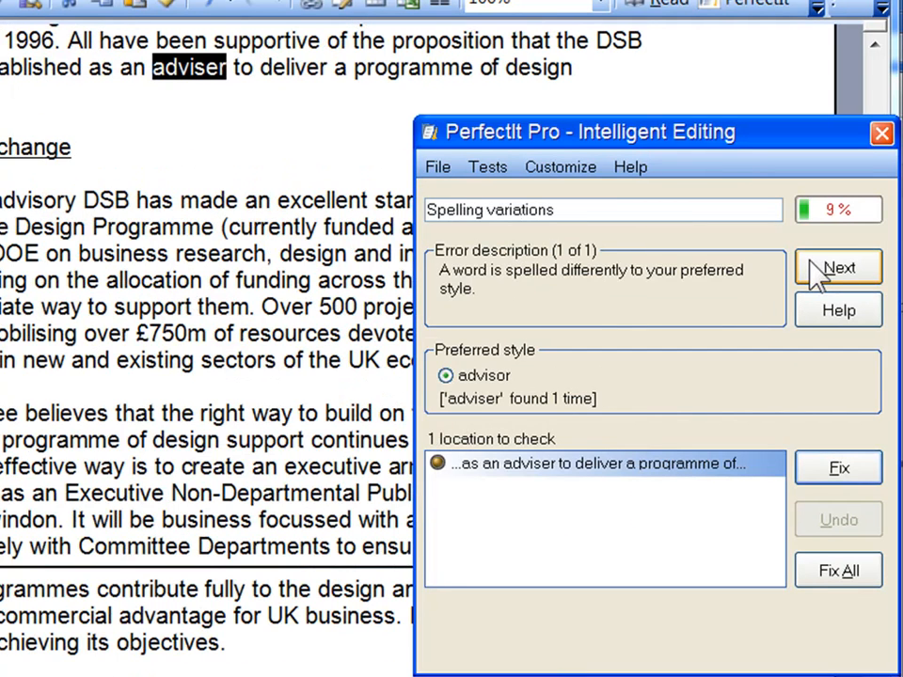
left_click(817, 271)
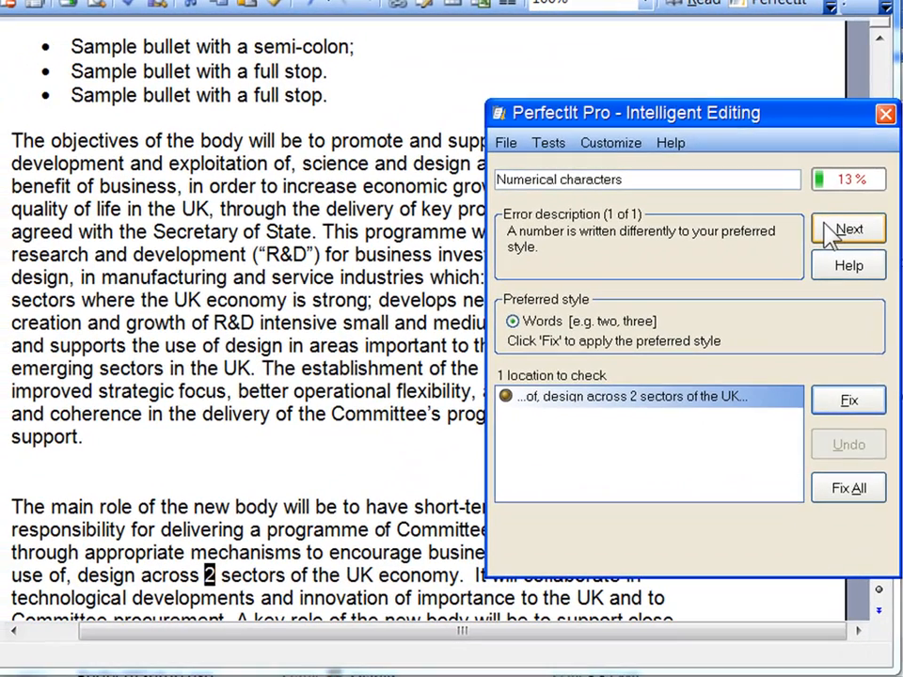
In the advanced settings for My Style, add 'colour' as a phrase never found by the International variations test and save.
left_click(614, 143)
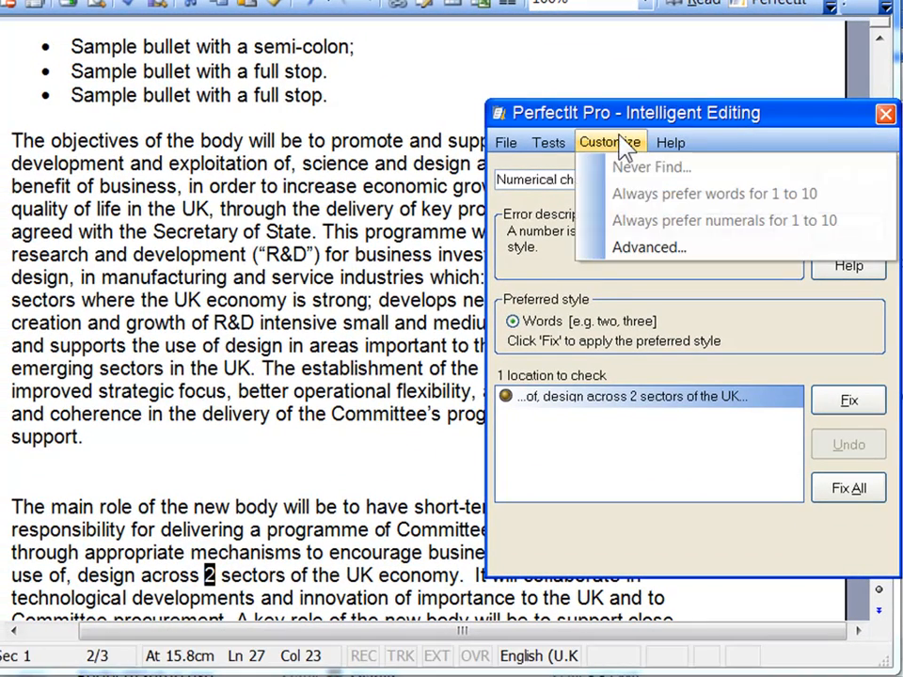
left_click(625, 247)
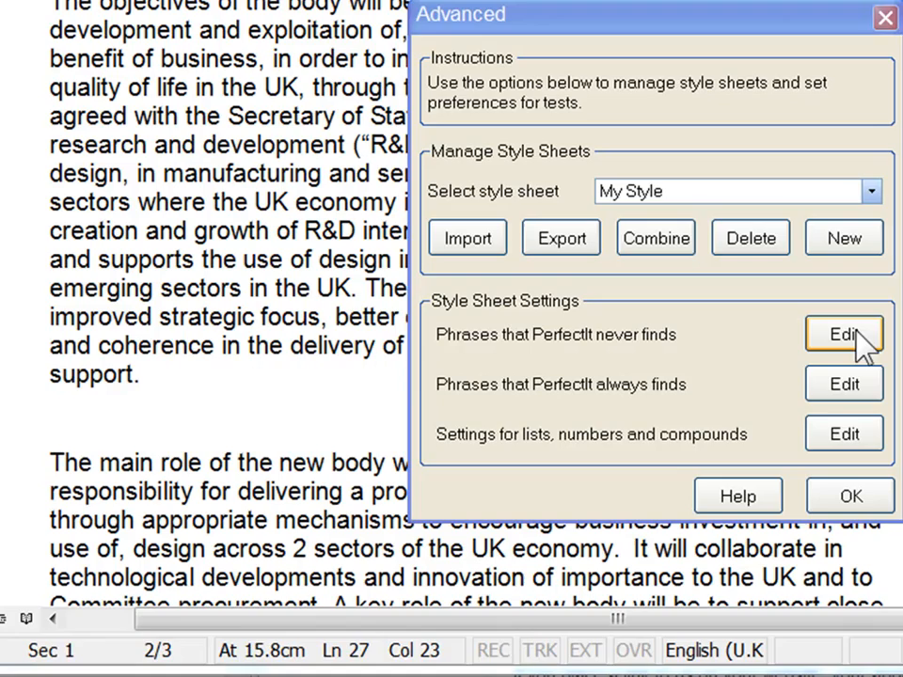
left_click(861, 341)
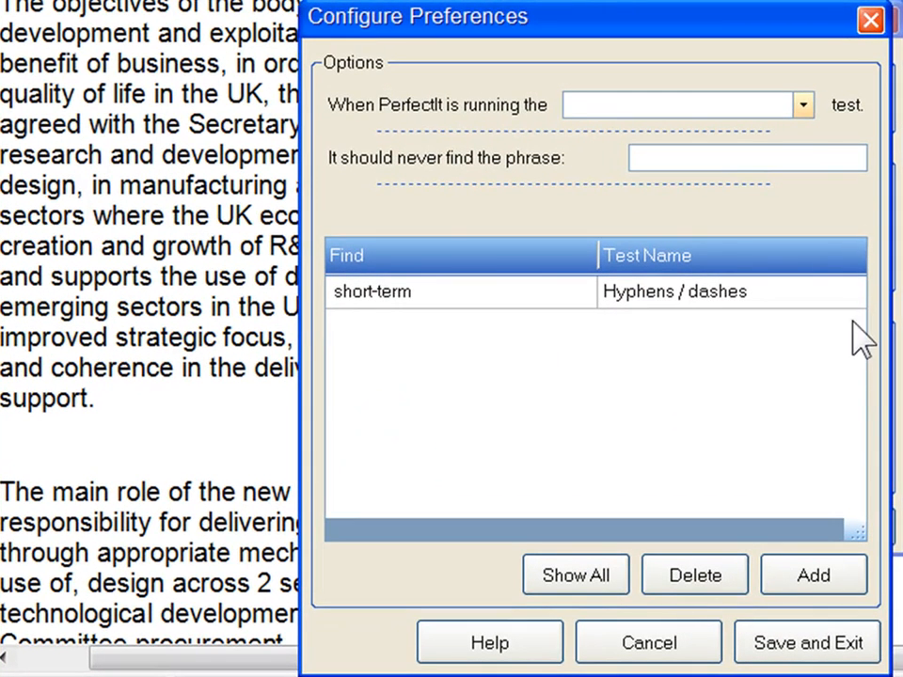
left_click(805, 107)
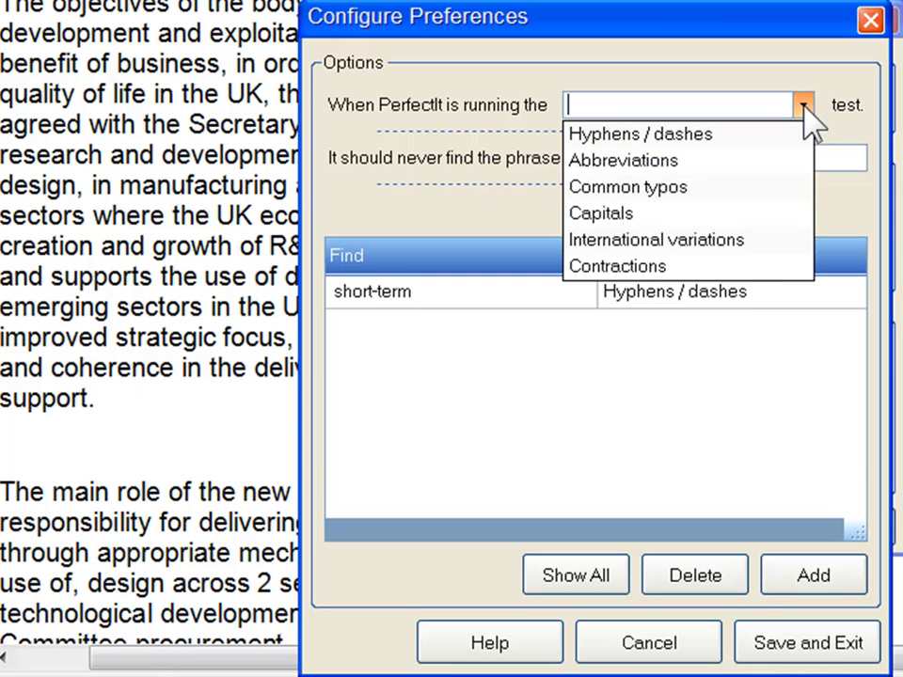
left_click(781, 246)
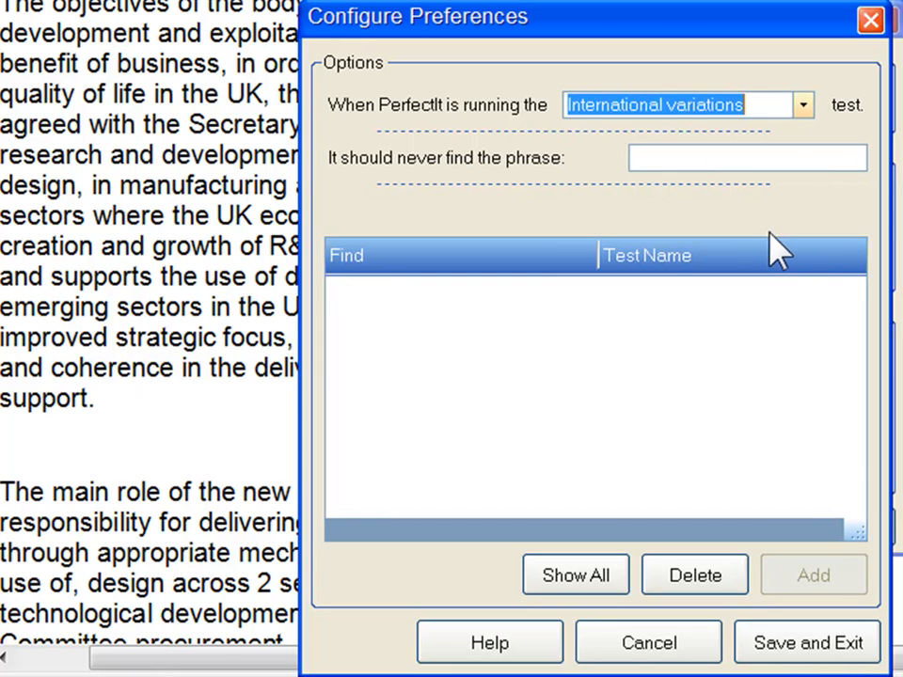
left_click(697, 159)
type("colour")
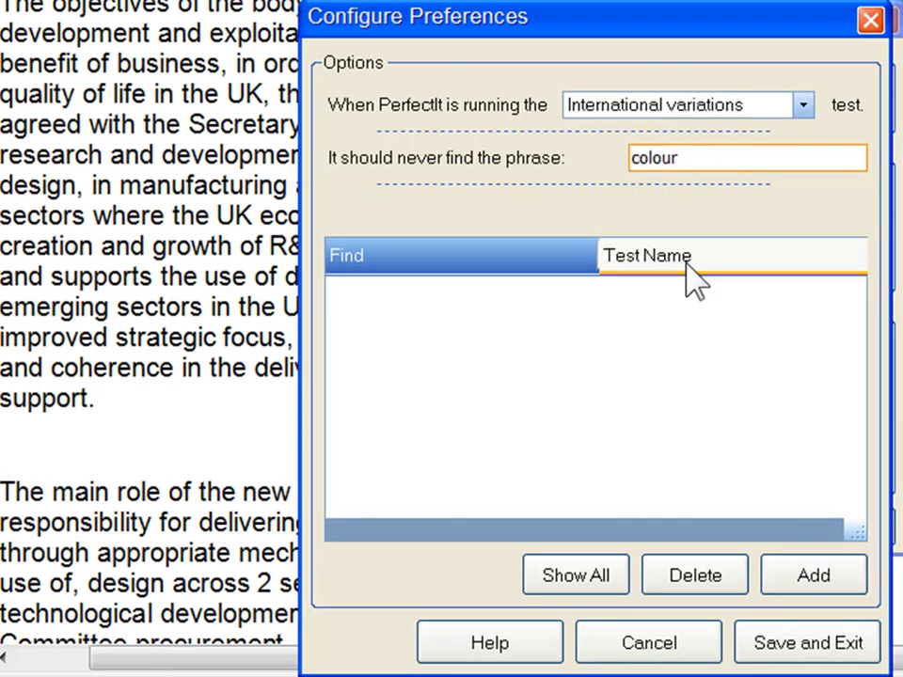
left_click(828, 585)
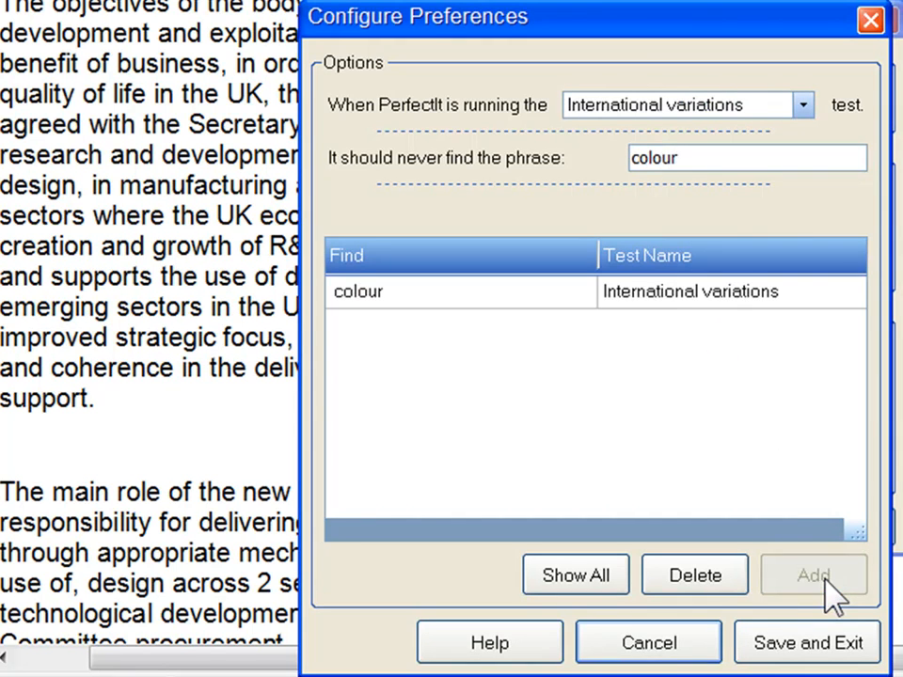
left_click(845, 643)
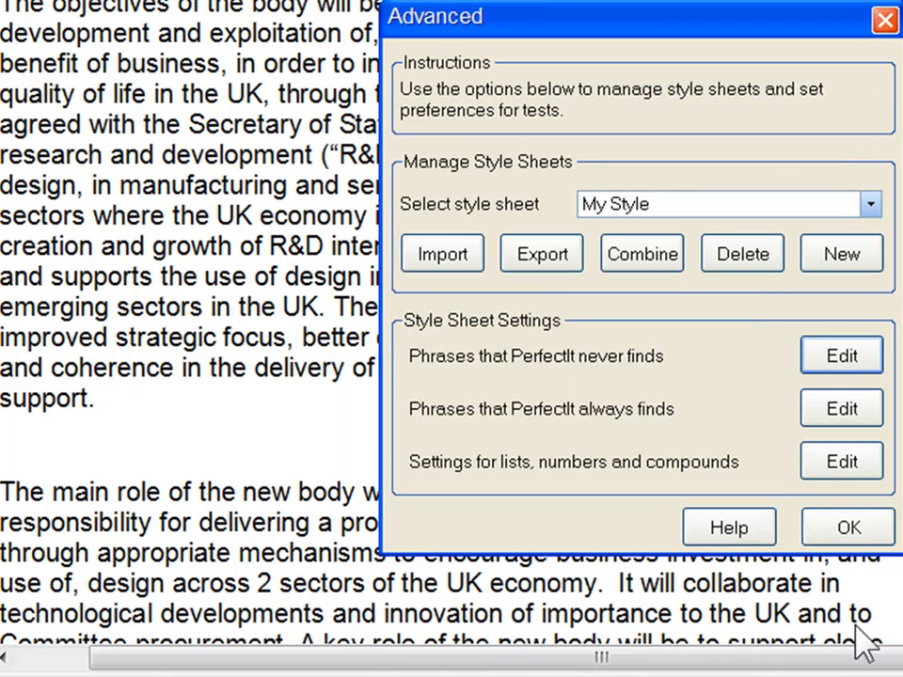
Add an always-find entry to the Hyphens / dashes test that warns on 'e-mail' and suggests 'email'.
left_click(869, 414)
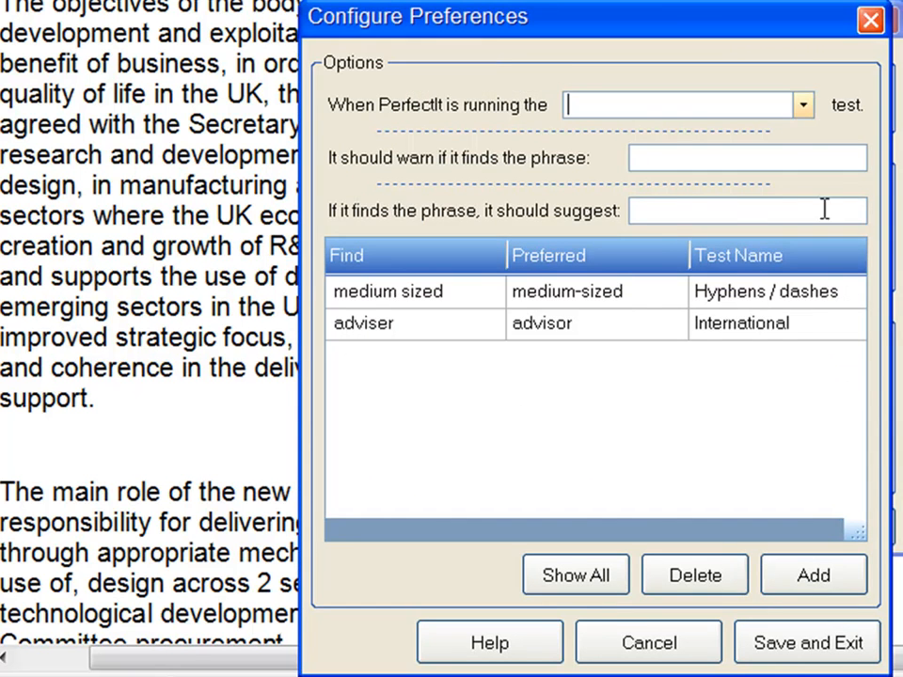
left_click(803, 105)
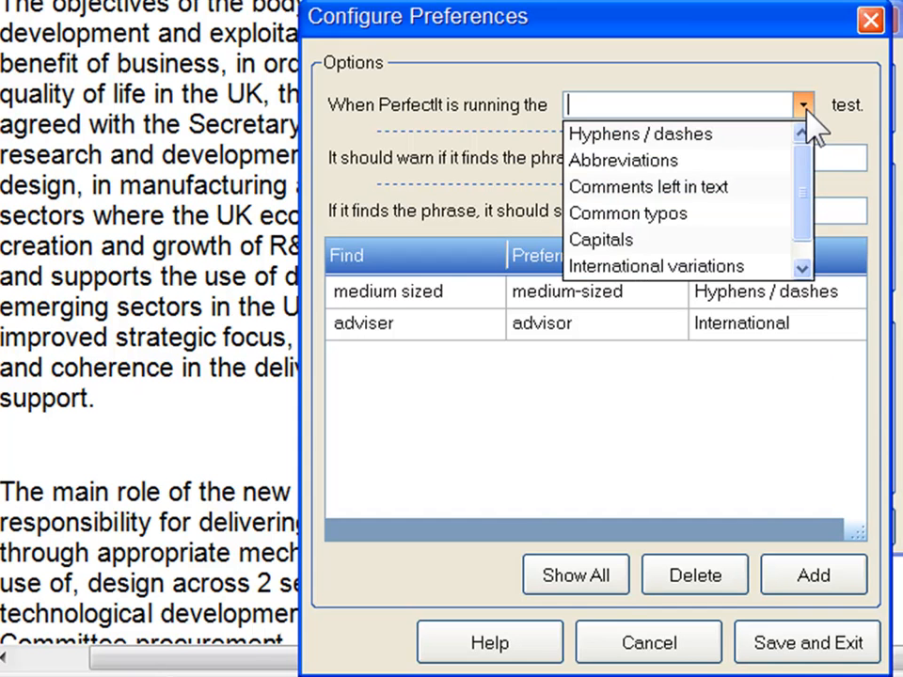
left_click(755, 137)
left_click(758, 153)
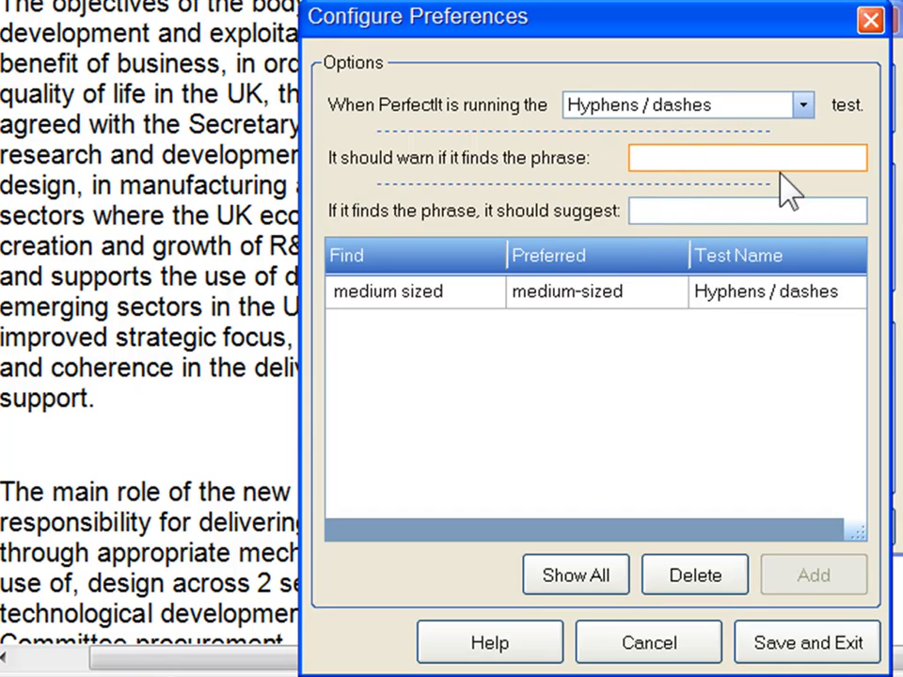
type("e-mail")
left_click(786, 208)
type("emai")
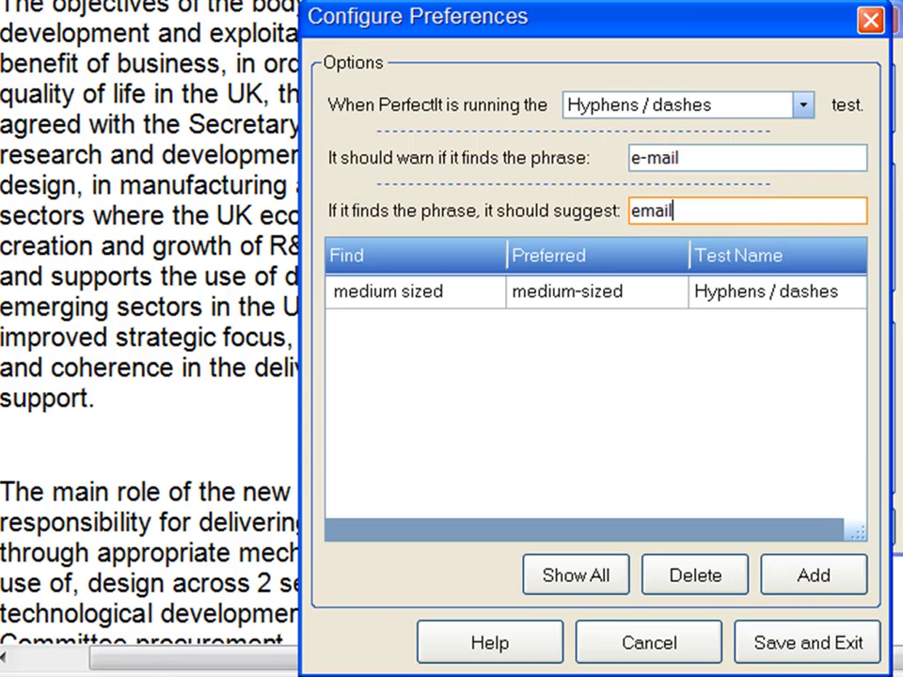
left_click(847, 576)
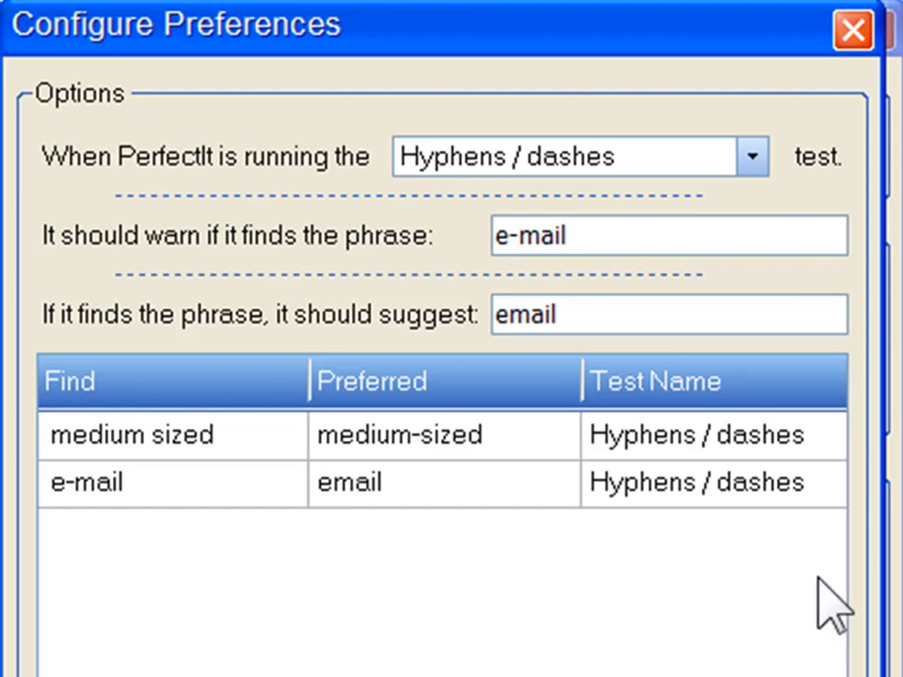
Switch the always-find preferences to the Preferred usage test, and save and close them.
left_click(752, 158)
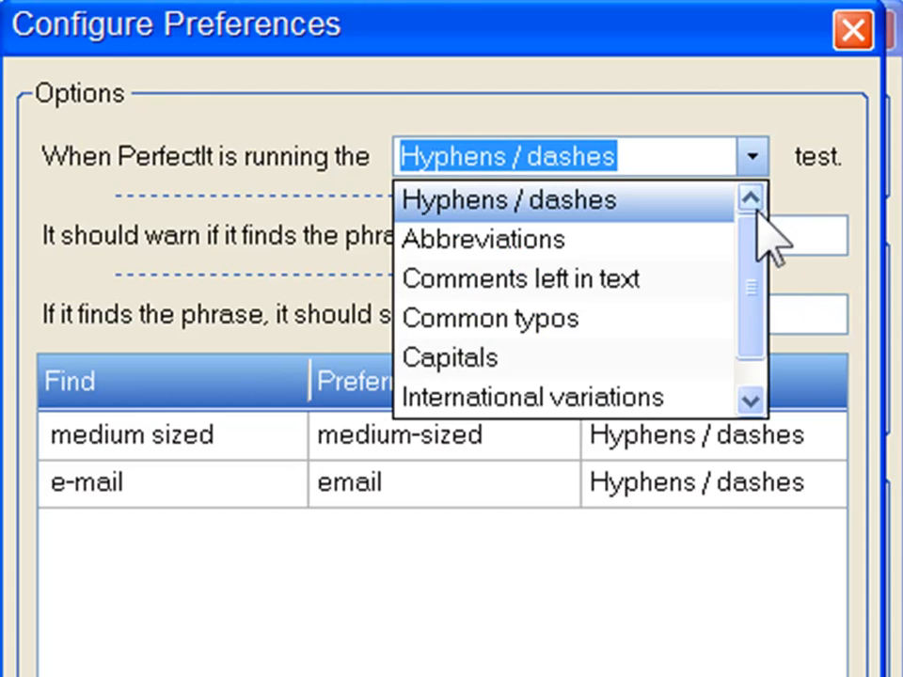
left_click_drag(772, 278, 772, 302)
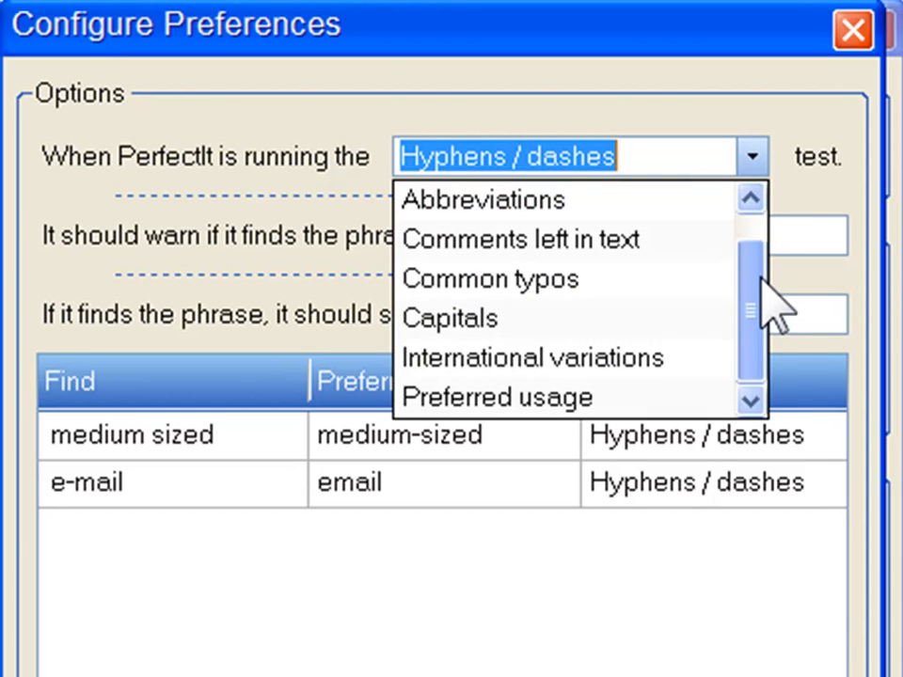
left_click(697, 395)
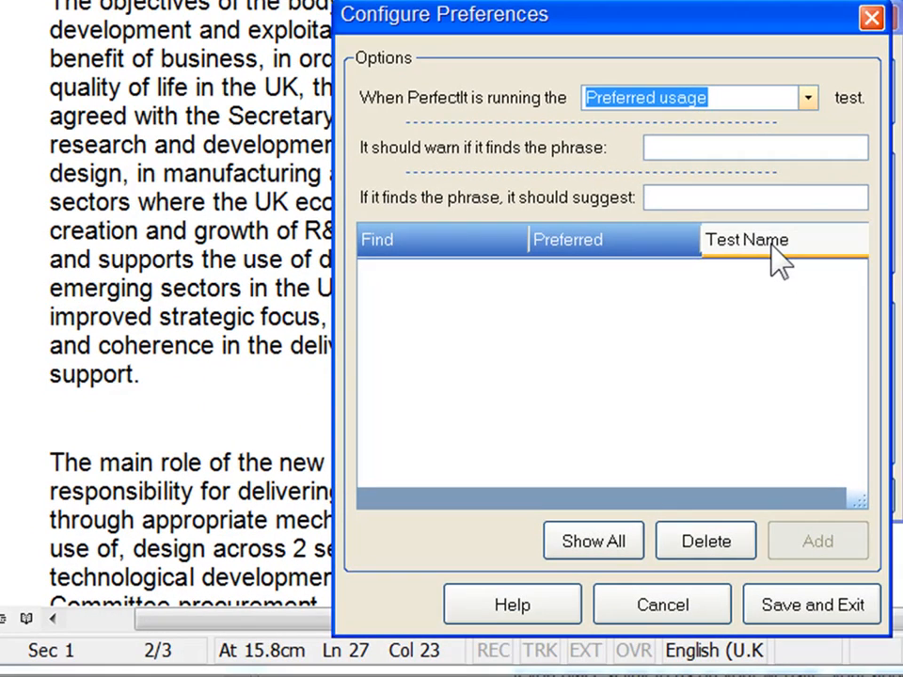
left_click(847, 600)
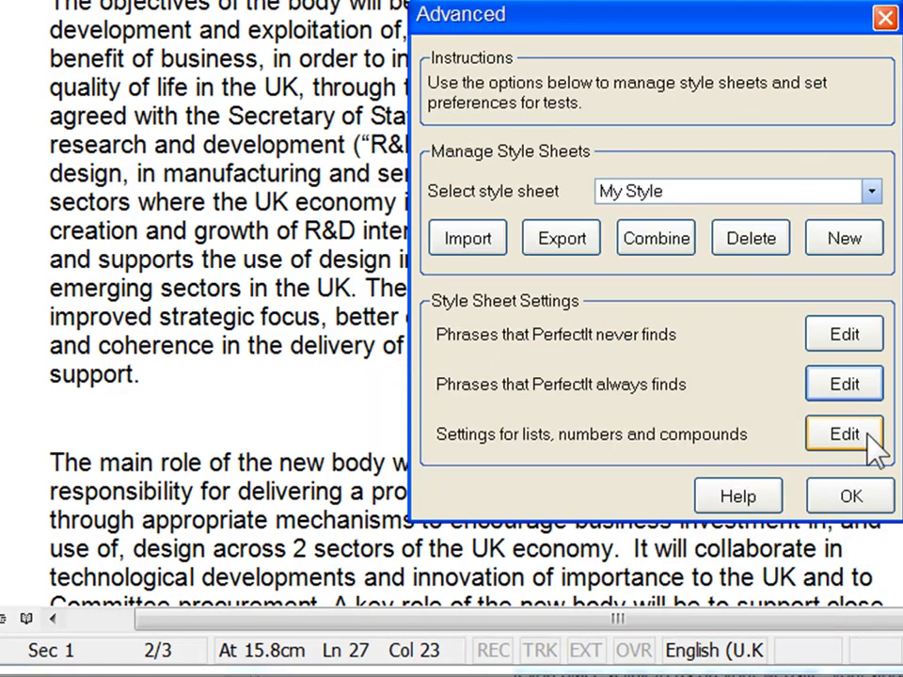
In the settings for lists, numbers and compounds, make the Bullets / lists test punctuate short items with a full stop, and save.
left_click(845, 435)
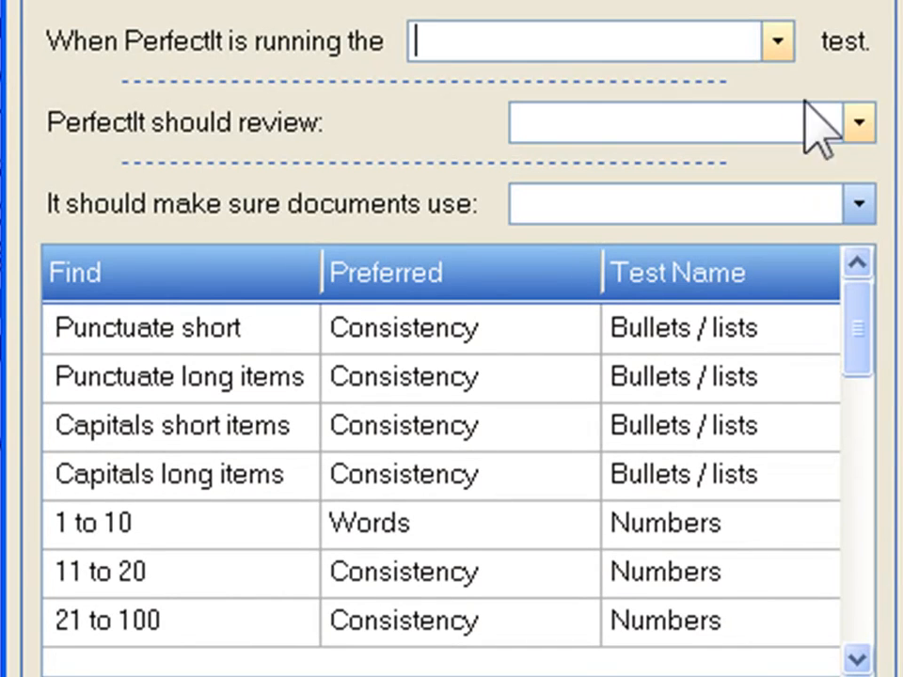
left_click(779, 49)
left_click(750, 86)
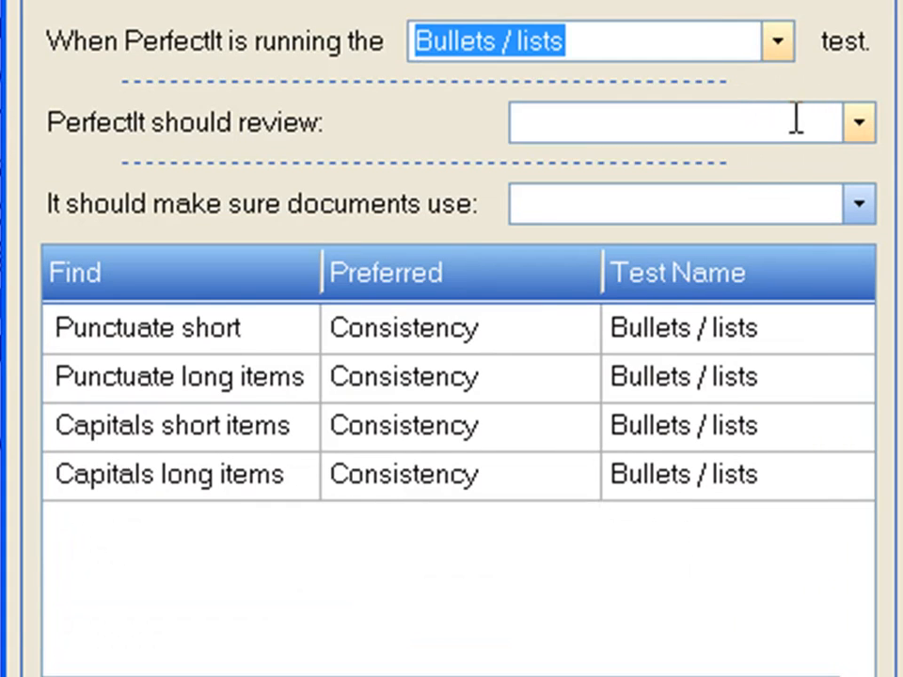
left_click(858, 122)
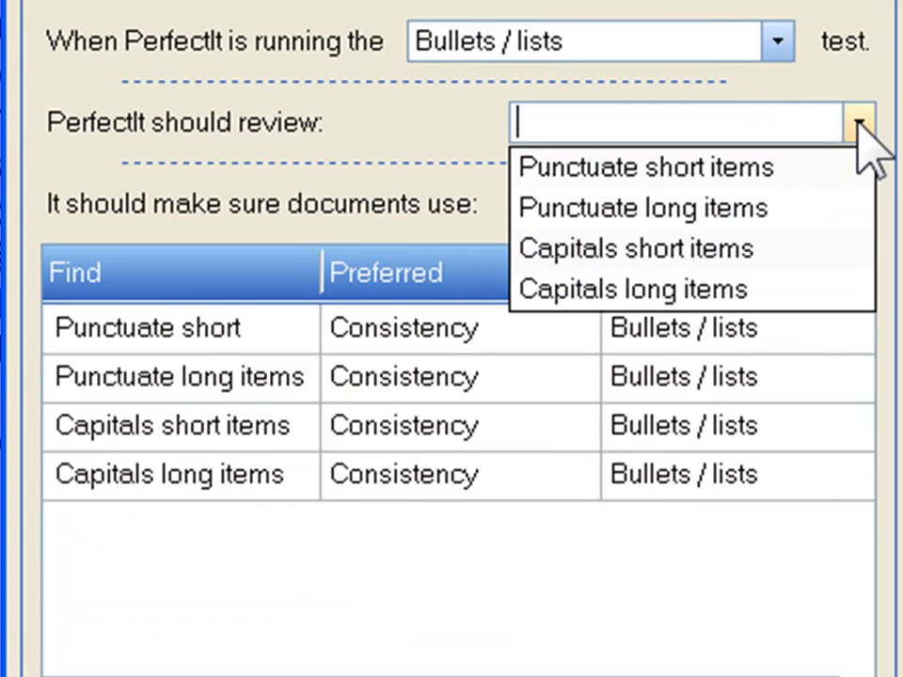
left_click(757, 169)
left_click(857, 206)
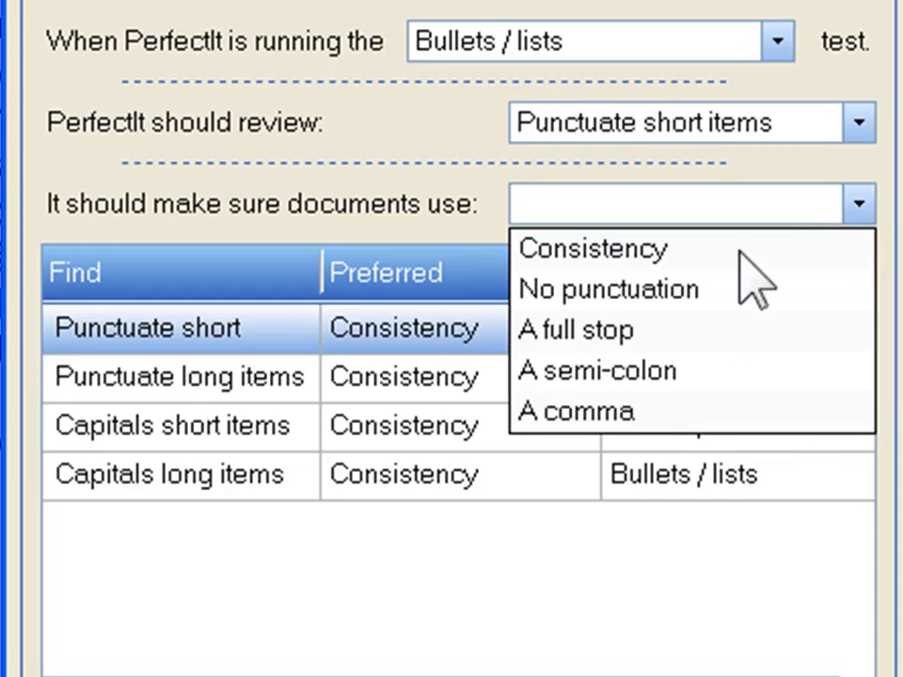
left_click(680, 329)
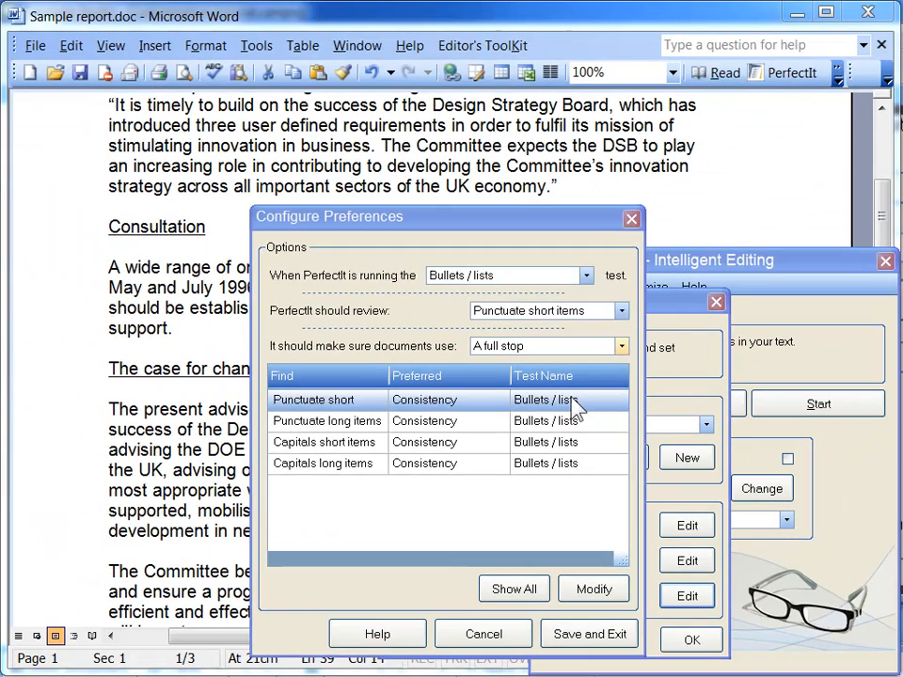
left_click(603, 590)
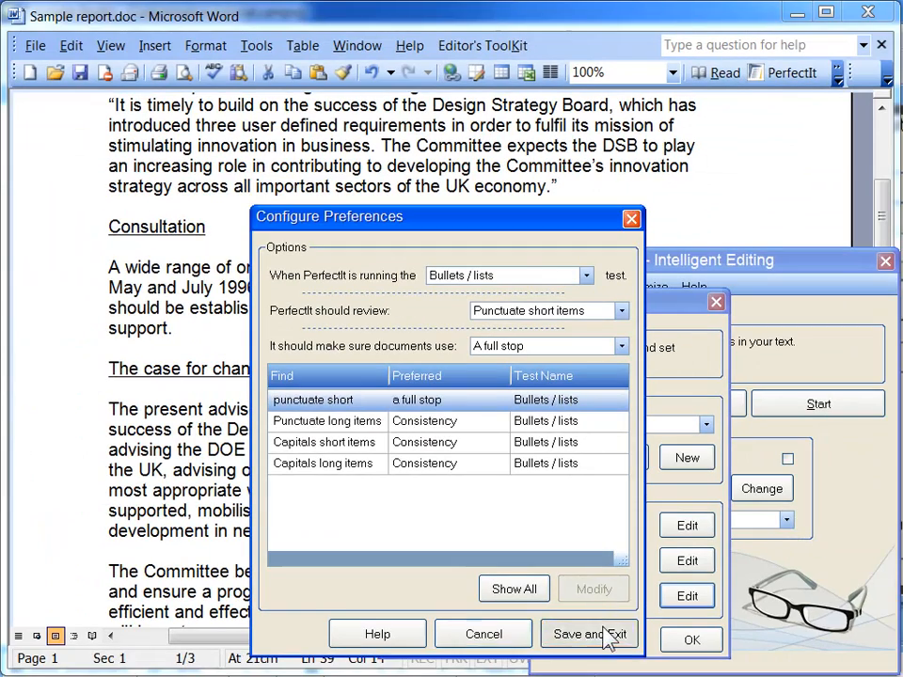
left_click(607, 638)
left_click(684, 639)
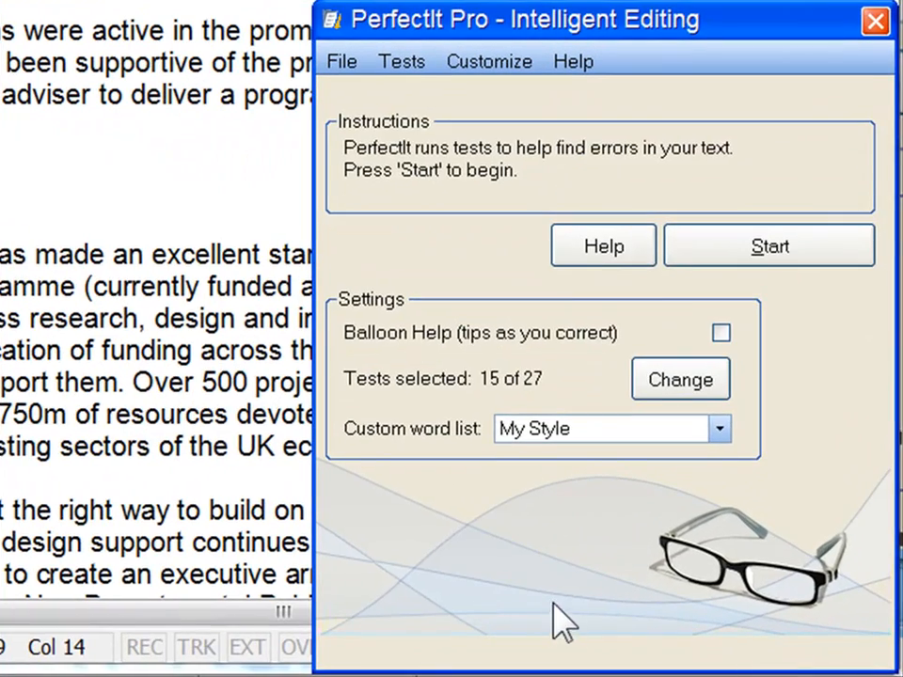
Run the tests again and advance through the hyphenation, spelling and numerical results to the bullet punctuation check.
left_click(693, 246)
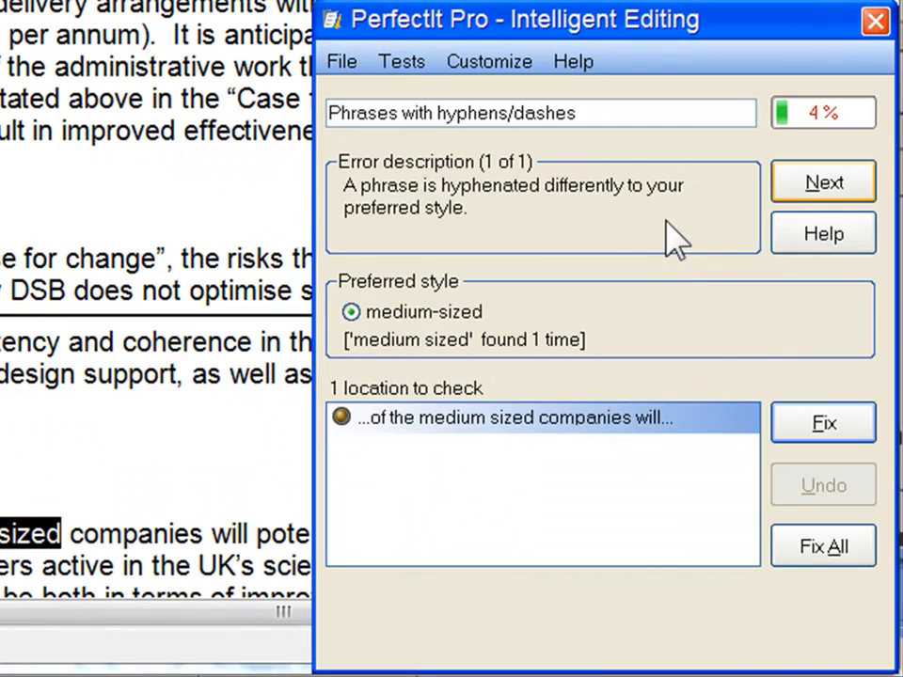
left_click(797, 182)
left_click(798, 182)
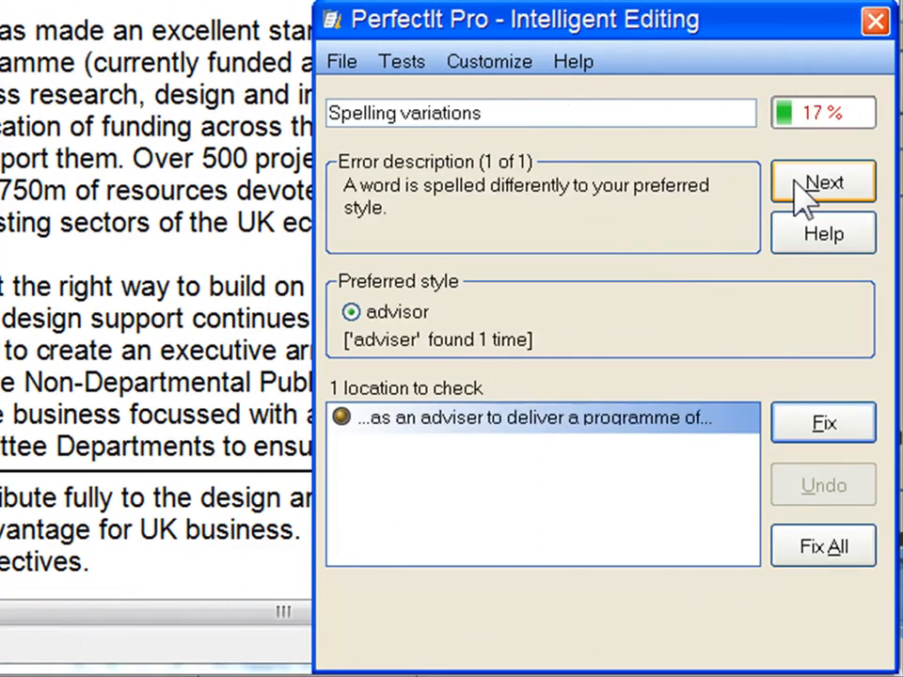
left_click(798, 182)
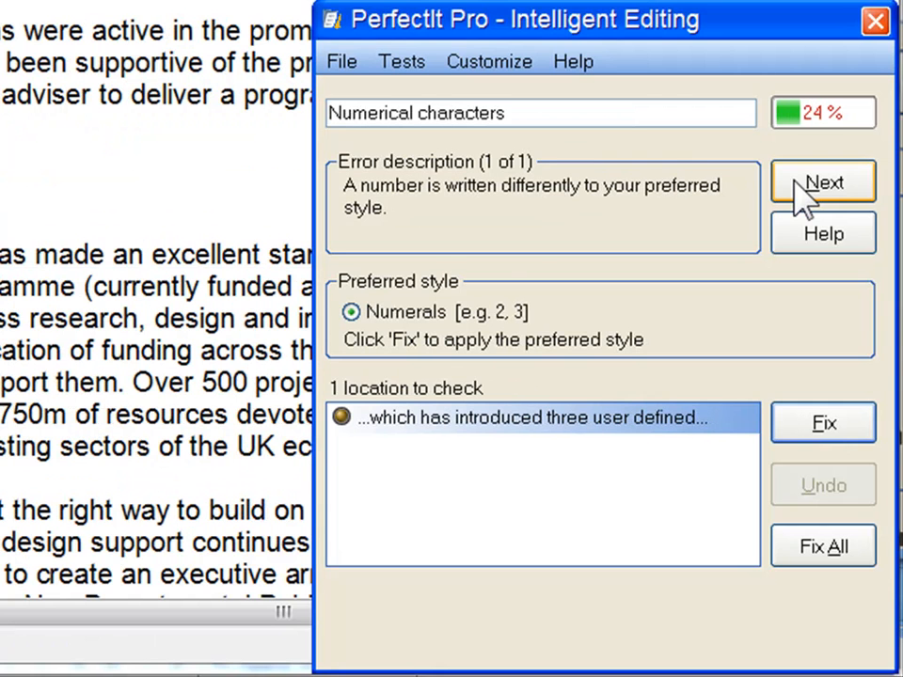
left_click(798, 182)
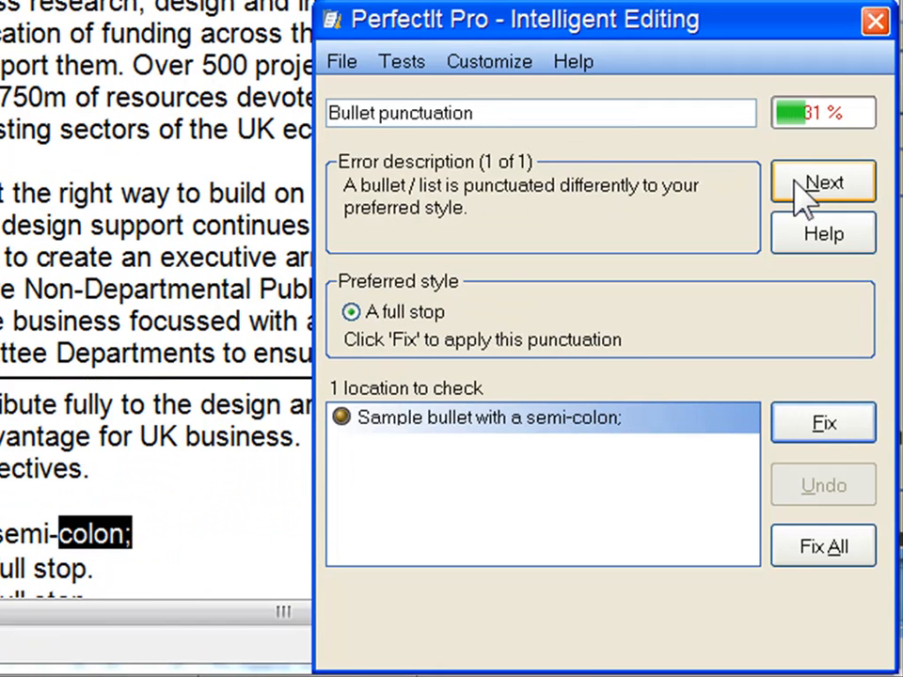